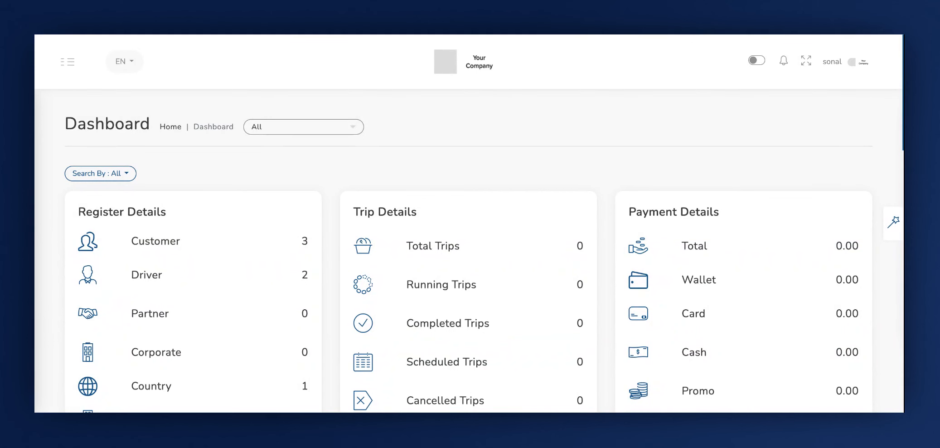
Go to the Set Price page under Business Info and start adding a new trip charge entry.
left_click(83, 64)
scroll(67, 234, "down", 5)
left_click(67, 234)
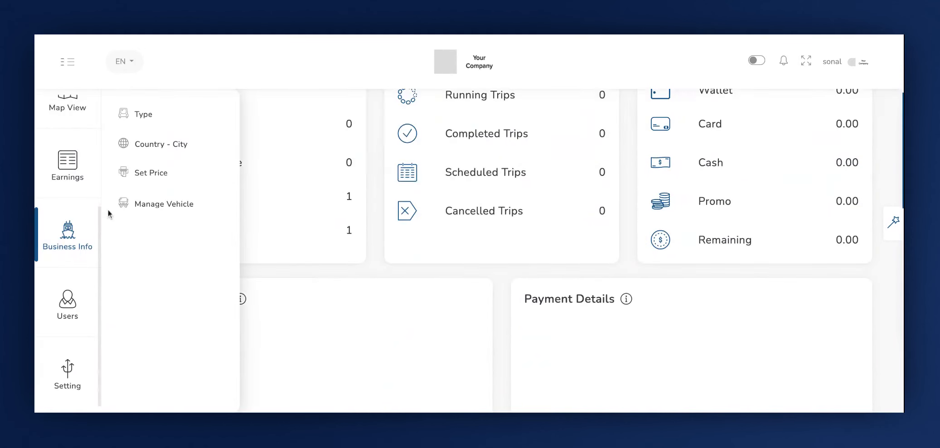
left_click(144, 174)
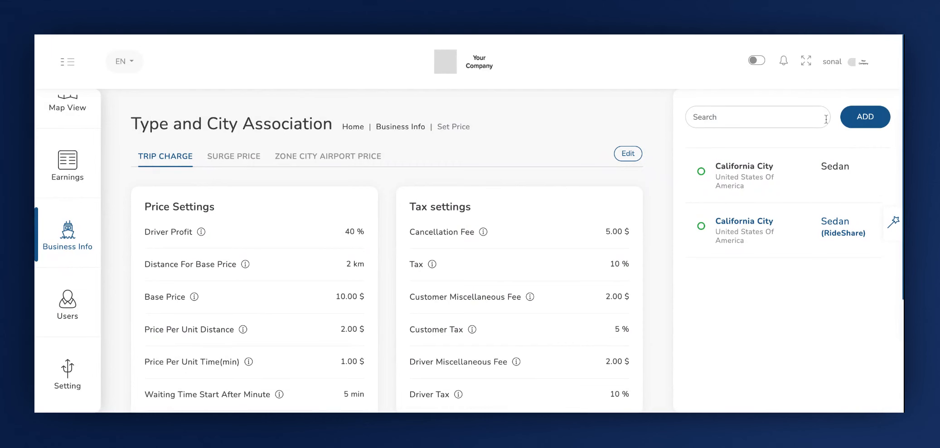
left_click(866, 117)
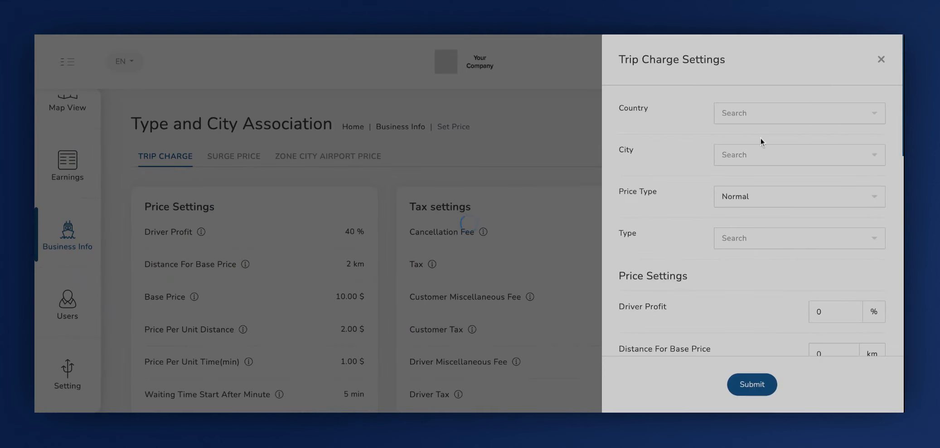
Set the trip charge's country to United States of America and its city to California City.
scroll(722, 187, "down", 2)
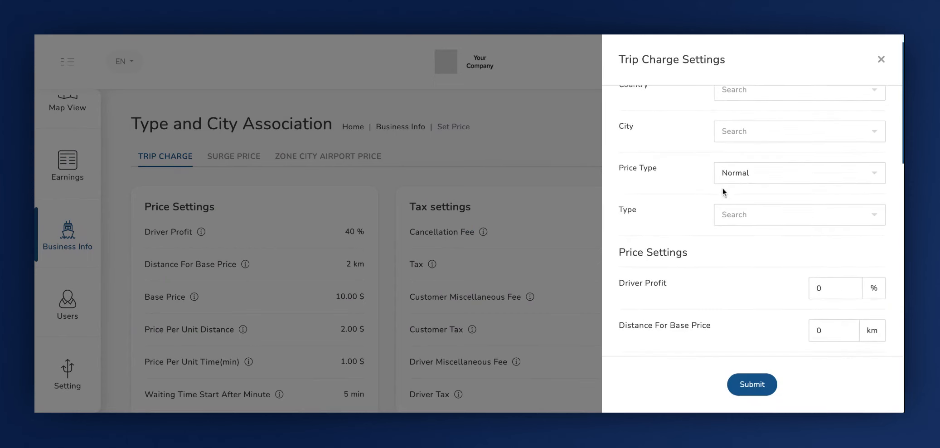
scroll(722, 184, "down", 12)
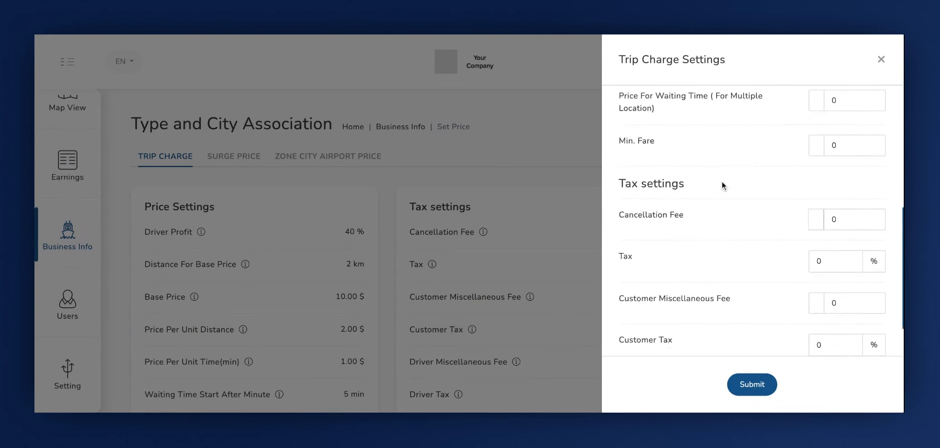
scroll(722, 182, "down", 4)
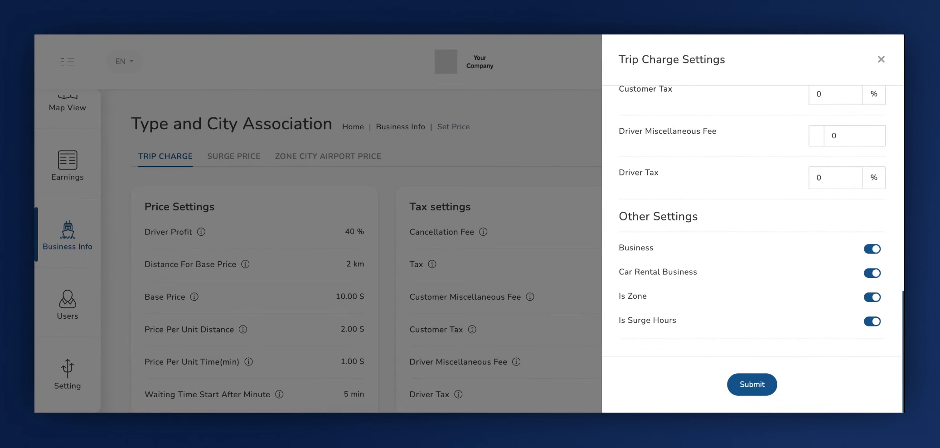
scroll(752, 218, "up", 18)
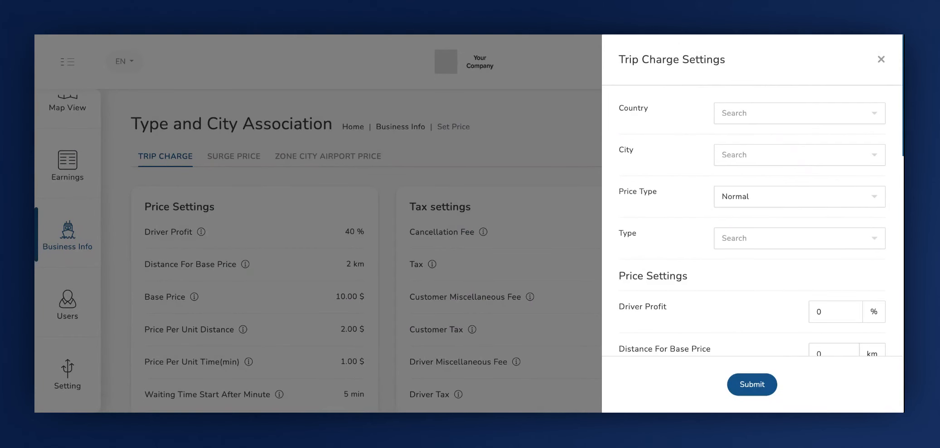
left_click(621, 106)
left_click(740, 121)
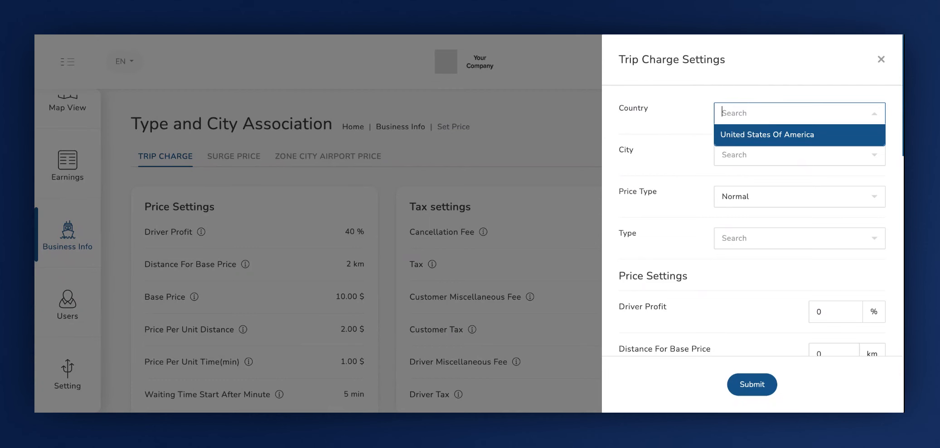
left_click(739, 138)
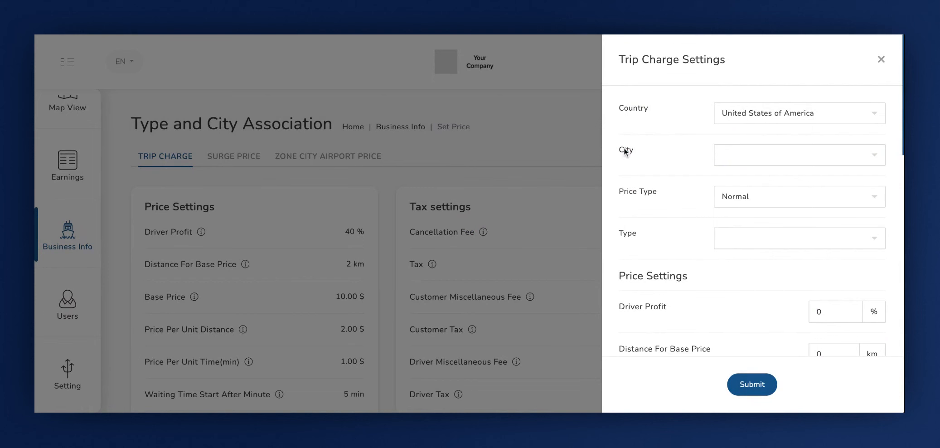
left_click(625, 151)
left_click(749, 159)
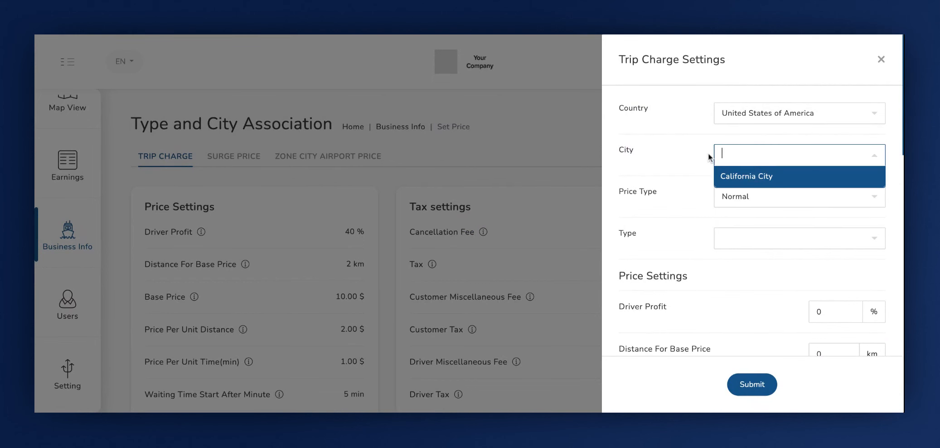
left_click(738, 177)
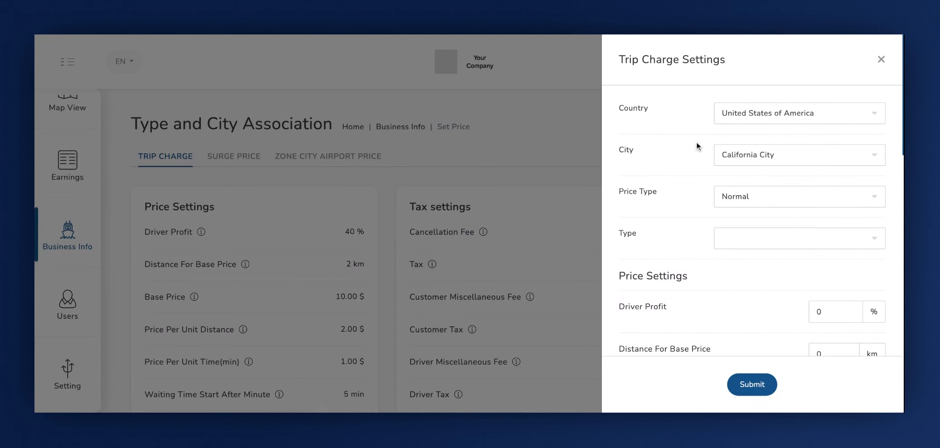
Set the price type to Open Ride and the vehicle type to Sedan.
left_click(633, 189)
left_click(722, 193)
left_click(746, 259)
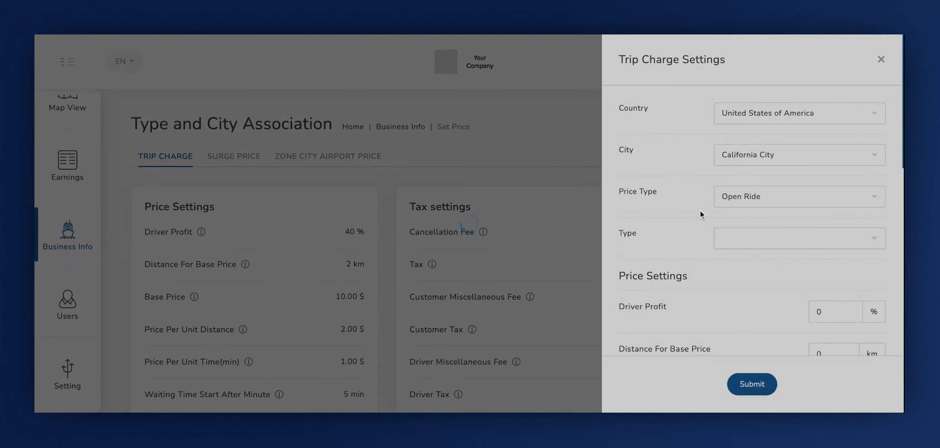
scroll(700, 214, "down", 1)
scroll(700, 211, "down", 1)
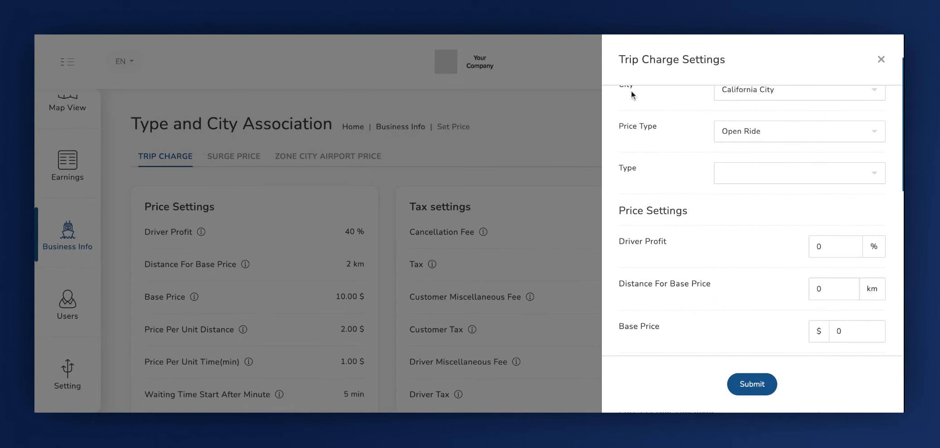
left_click(627, 167)
left_click(732, 172)
left_click(735, 194)
Set the driver profit to 40 % in the price settings.
scroll(725, 156, "up", 3)
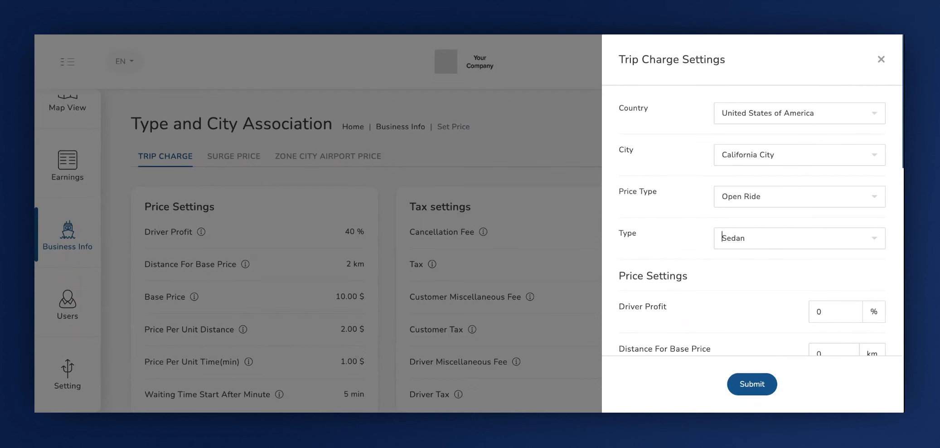
scroll(685, 236, "down", 6)
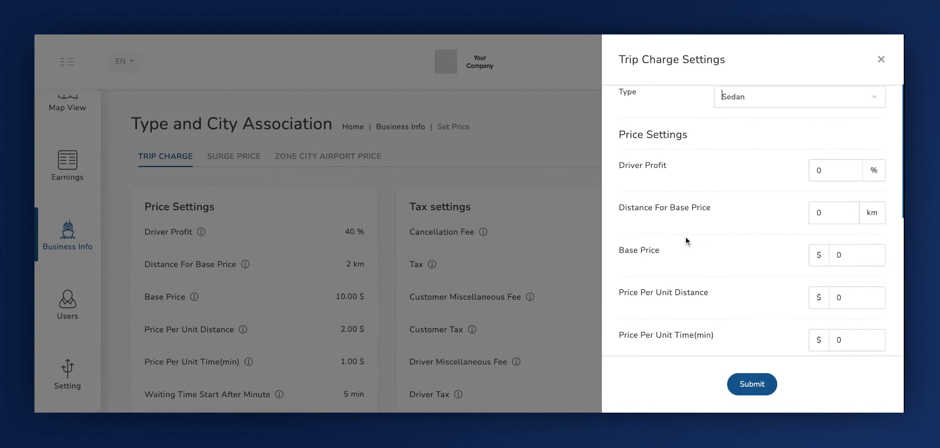
left_click_drag(621, 135, 688, 144)
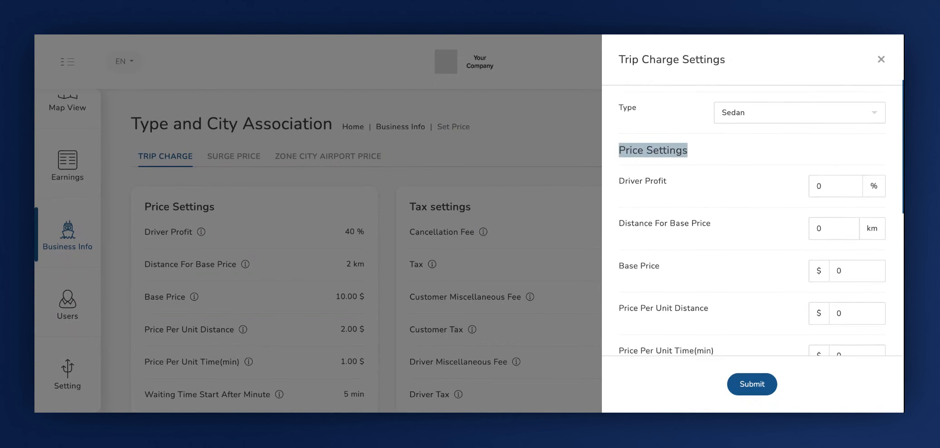
left_click(626, 193)
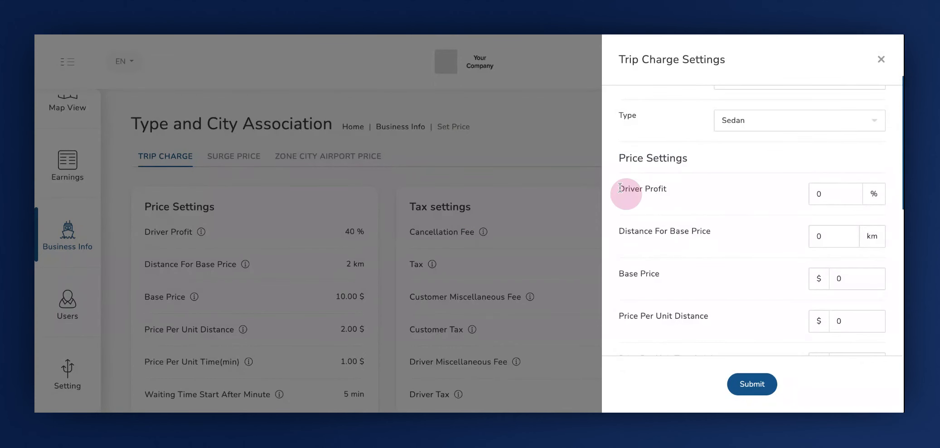
left_click_drag(620, 187, 667, 188)
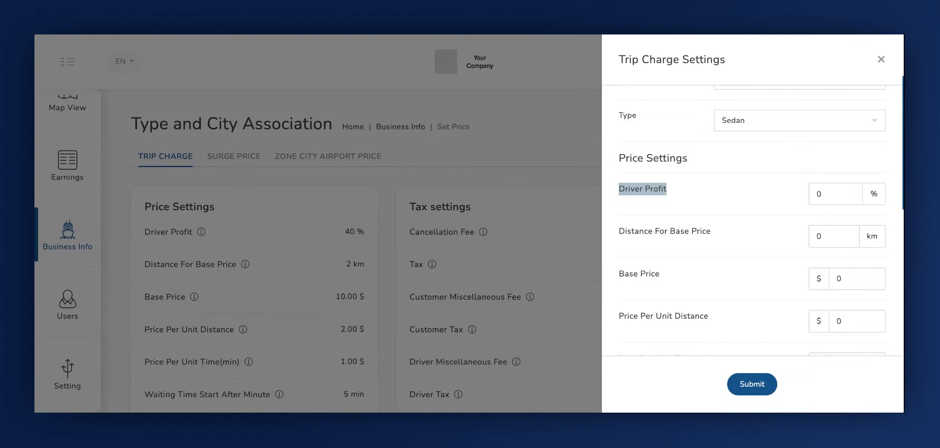
left_click(832, 194)
key("BackSpace")
type("40")
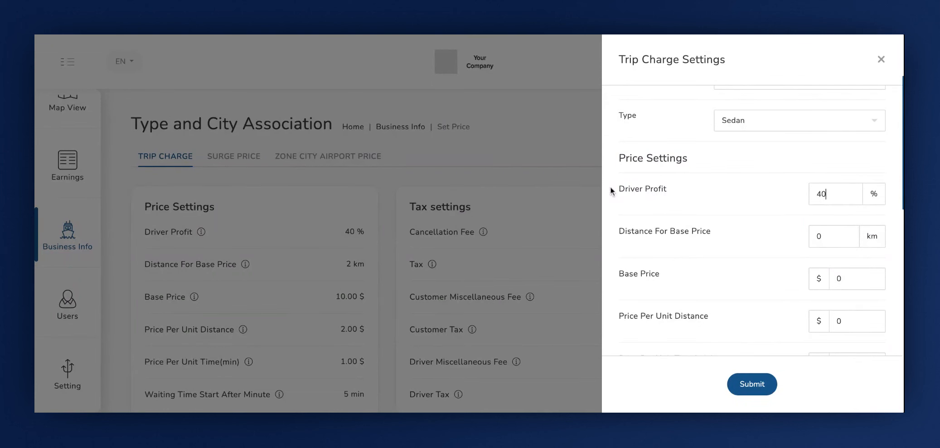
Set the distance covered by the base price to 2 km.
left_click(624, 230)
left_click_drag(621, 230, 712, 230)
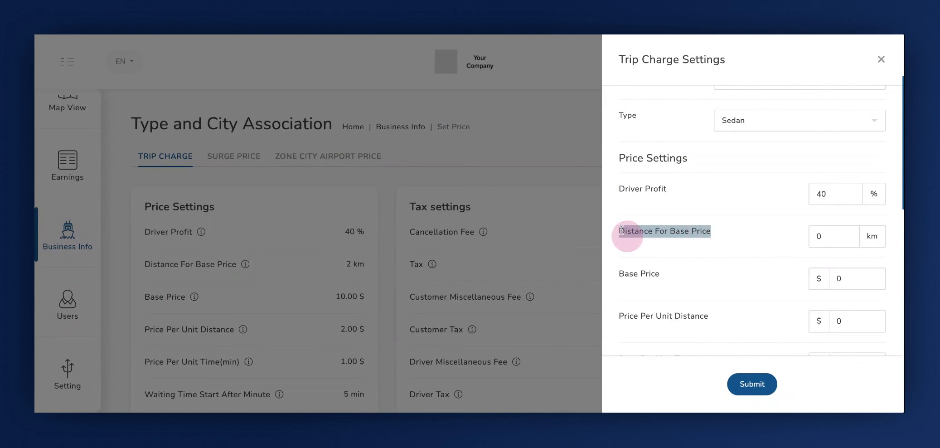
left_click(840, 235)
type("2")
Set the base price of the Open Ride trip charge to $10.
scroll(619, 286, "down", 1)
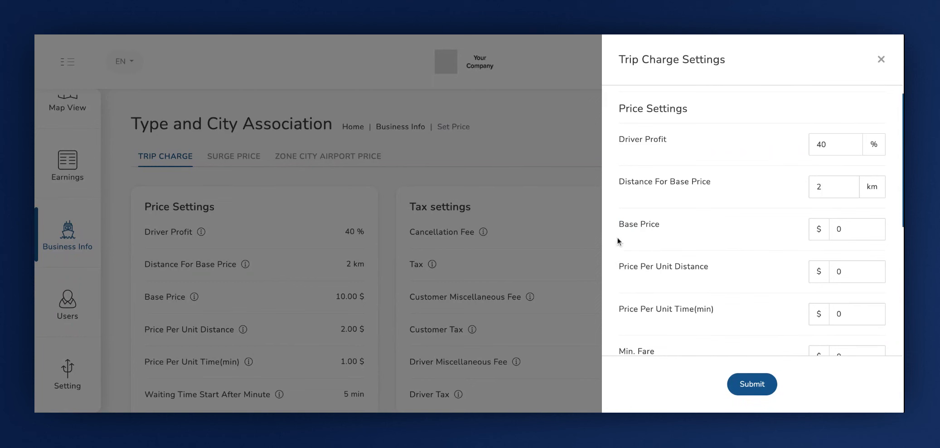
left_click(620, 222)
left_click(836, 226)
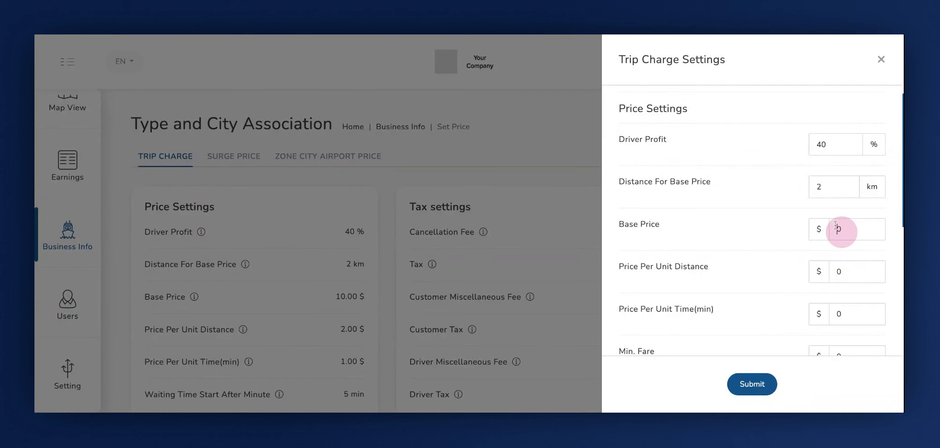
type("1")
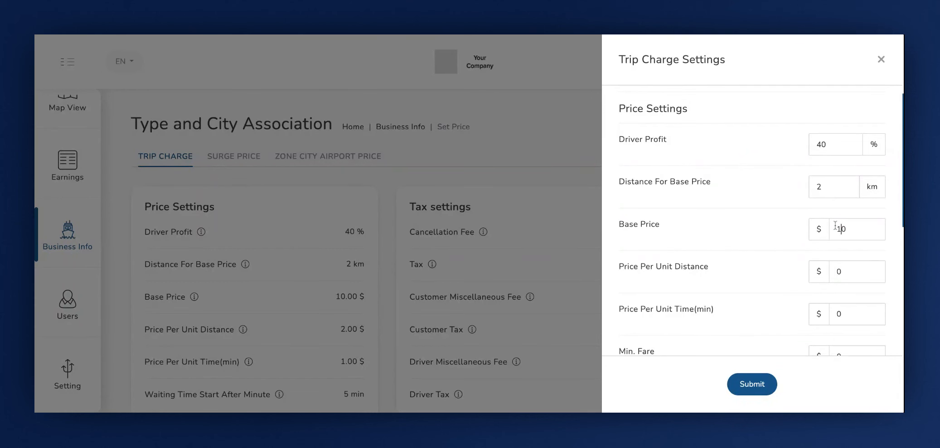
key("BackSpace")
type("1")
Set the price per unit distance to $2 in the price settings.
scroll(625, 200, "down", 1)
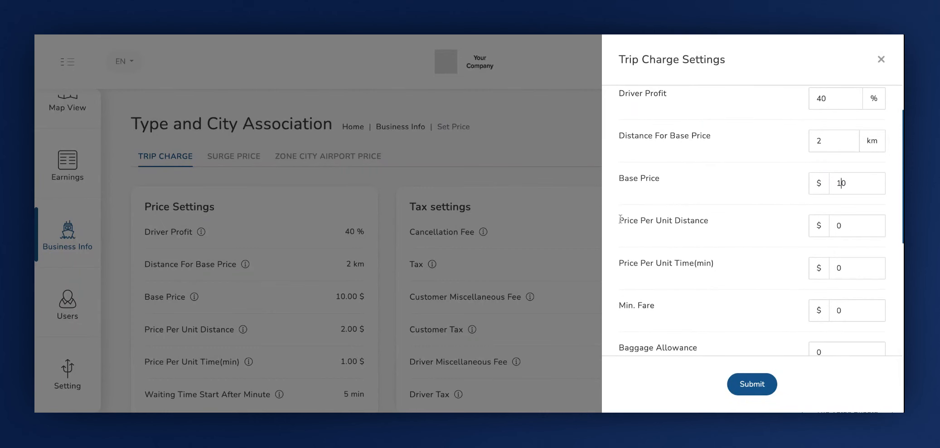
left_click(621, 219)
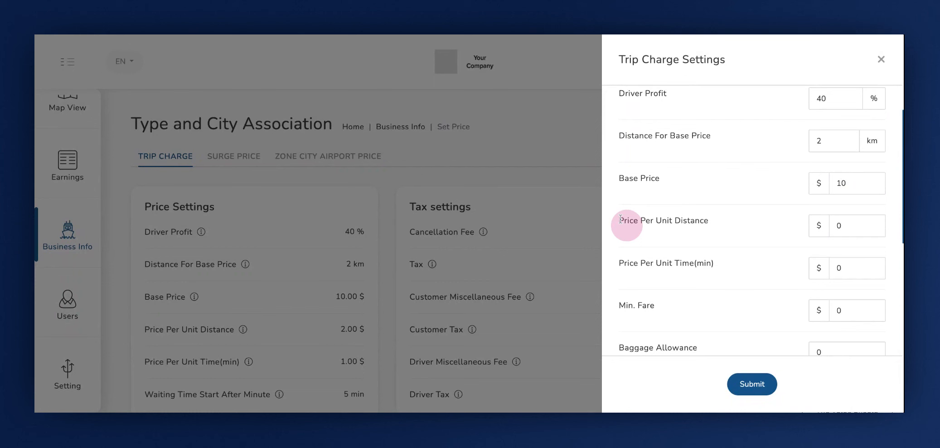
left_click_drag(621, 219, 708, 221)
left_click(628, 222)
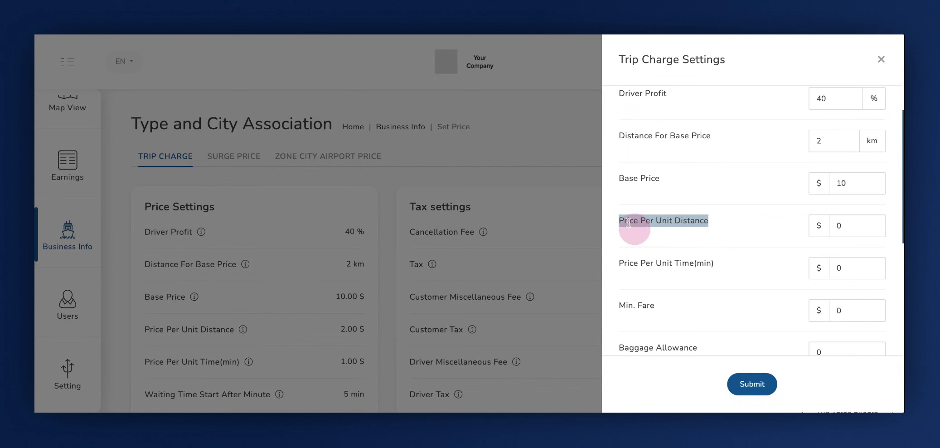
left_click(849, 226)
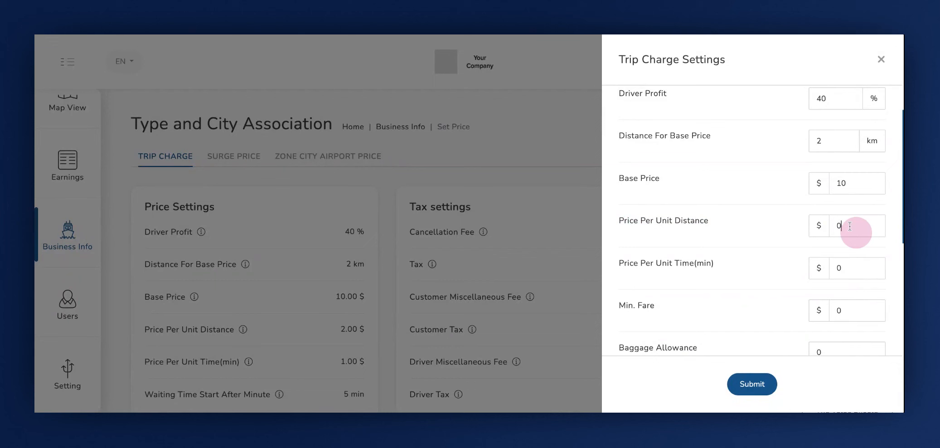
key("BackSpace")
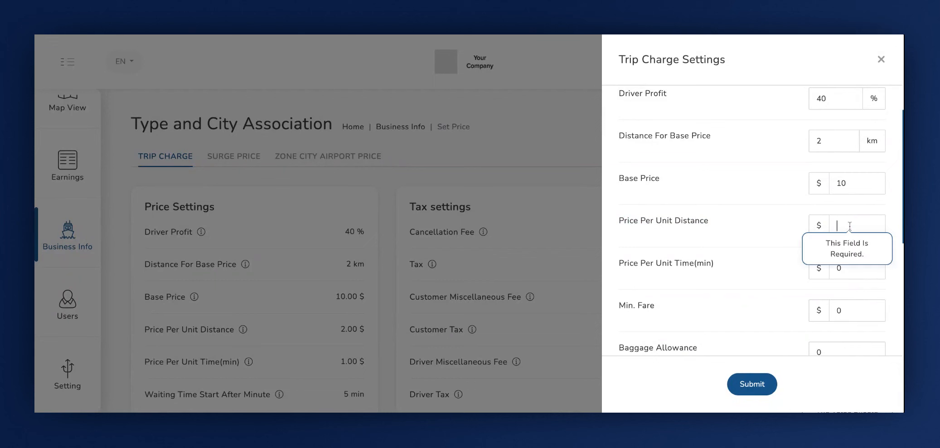
type("2")
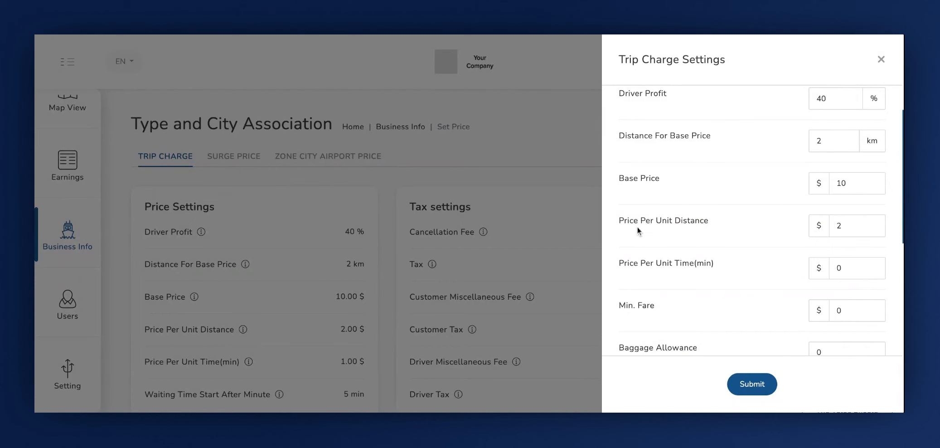
Set the price per unit time (min) to $1 in the price settings.
scroll(637, 227, "down", 2)
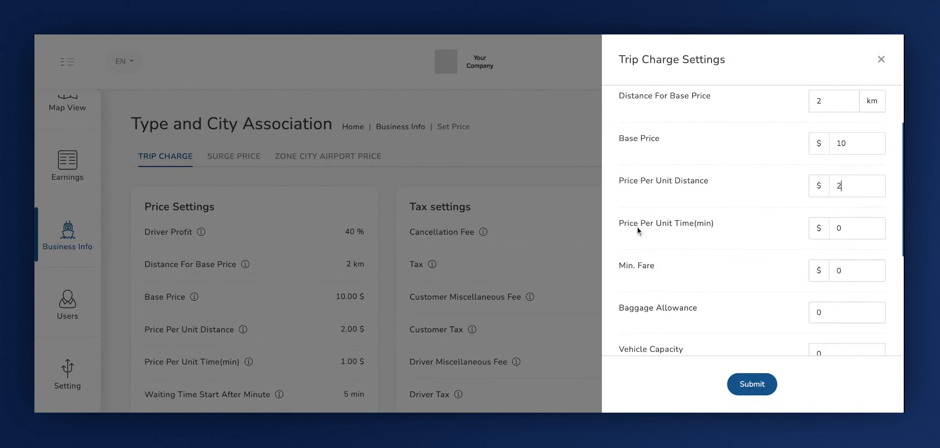
left_click(619, 218)
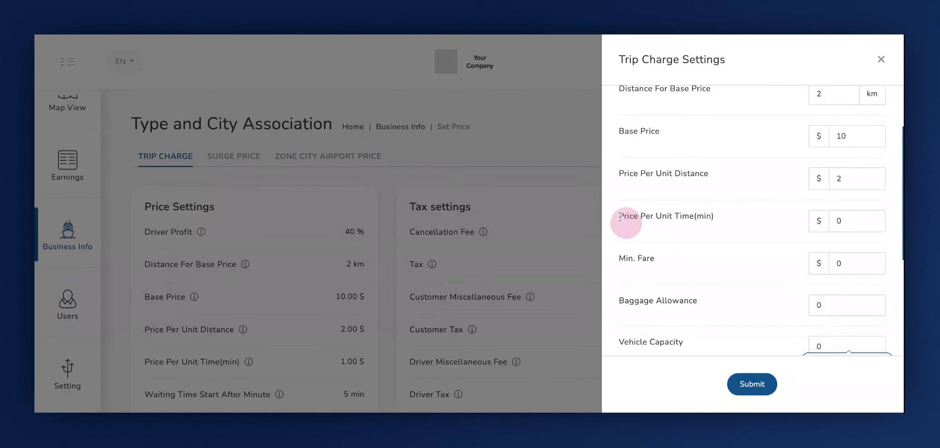
left_click_drag(620, 217, 714, 216)
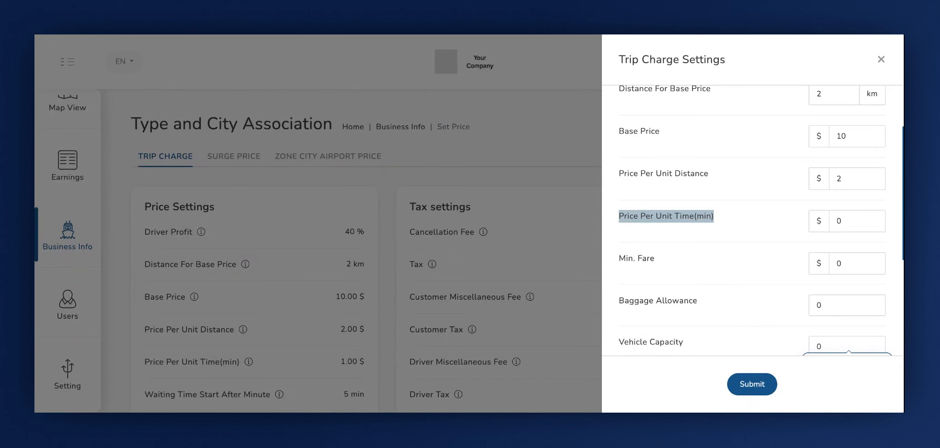
left_click(846, 220)
key("BackSpace")
type("1")
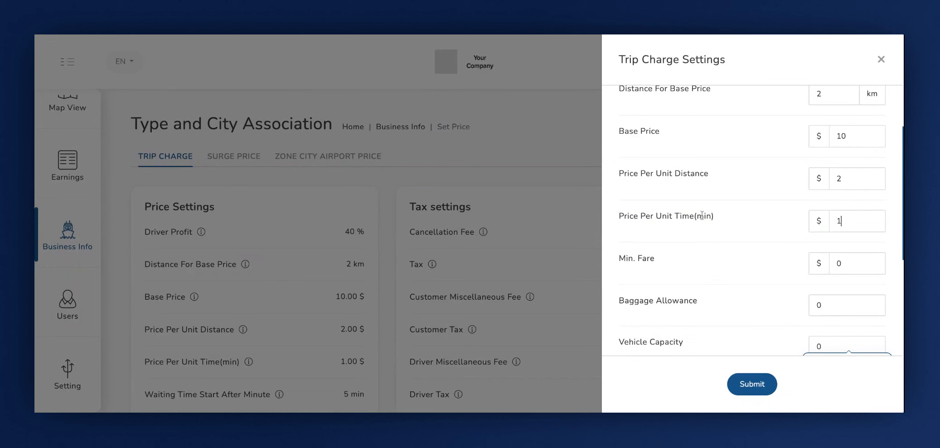
Set the minimum fare to $15 in the price settings.
left_click(620, 259)
double_click(856, 267)
type("15")
Set the baggage allowance to 2 and the vehicle capacity to 50 in the price settings.
scroll(742, 245, "down", 3)
left_click(625, 191)
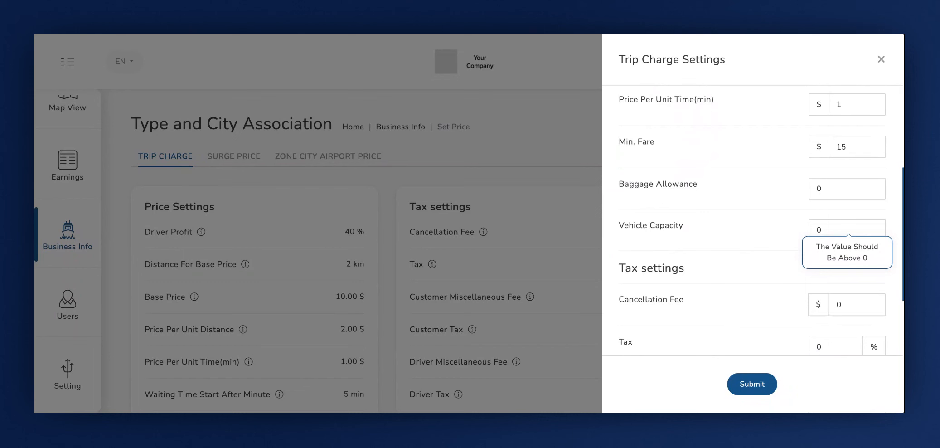
double_click(819, 188)
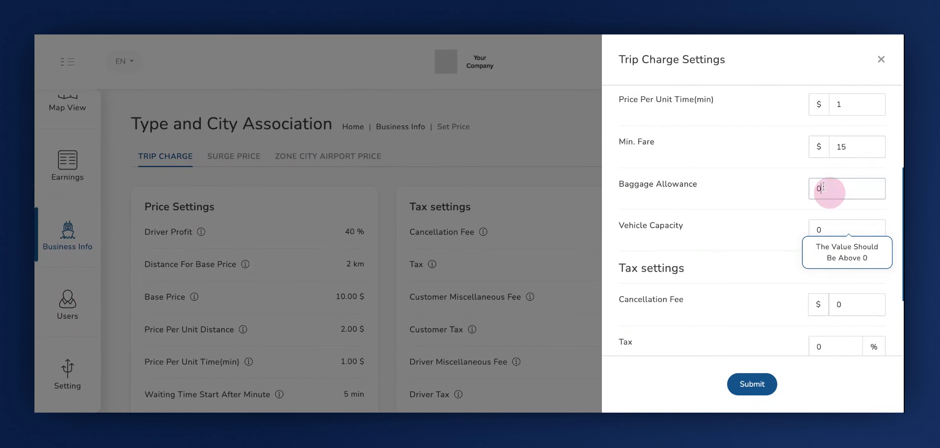
key("BackSpace")
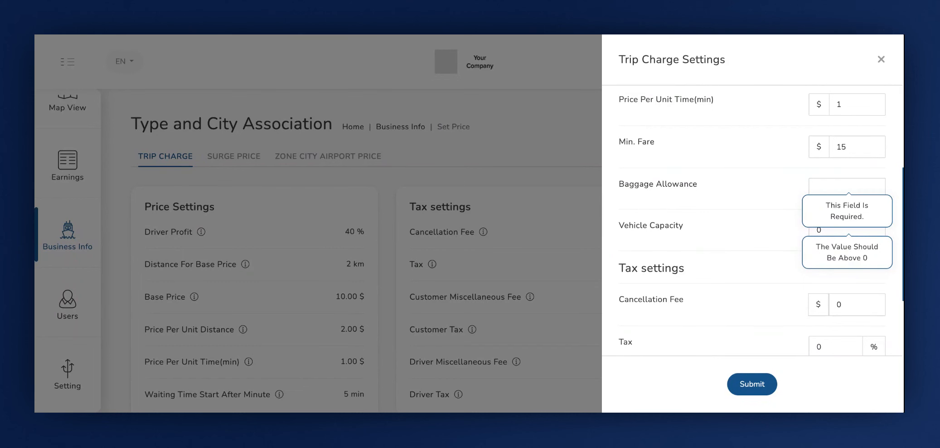
type("2")
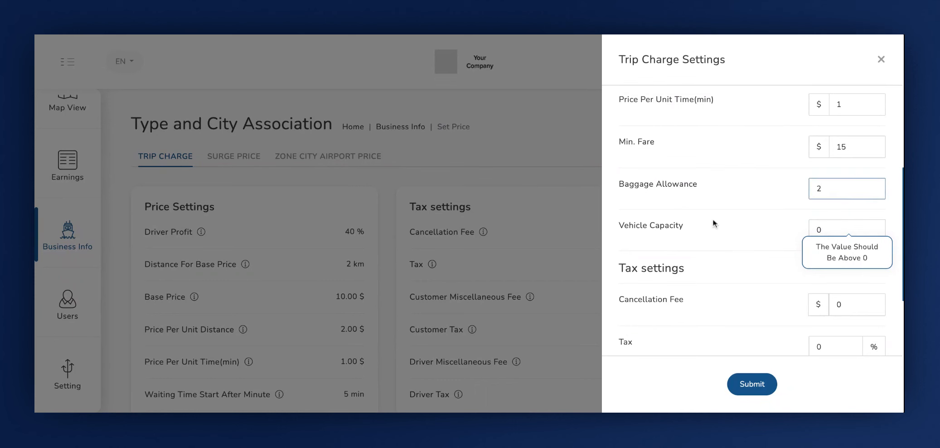
double_click(840, 229)
key("BackSpace")
type("50")
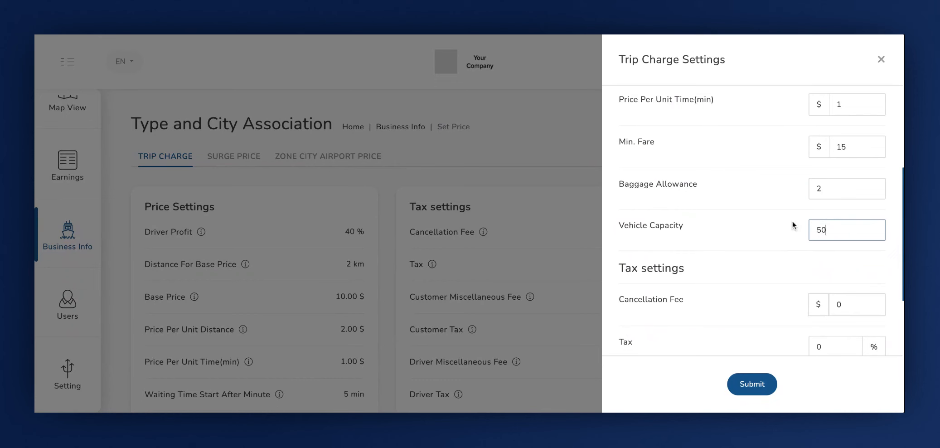
Set the cancellation fee to $5 in the tax settings.
scroll(703, 271, "down", 3)
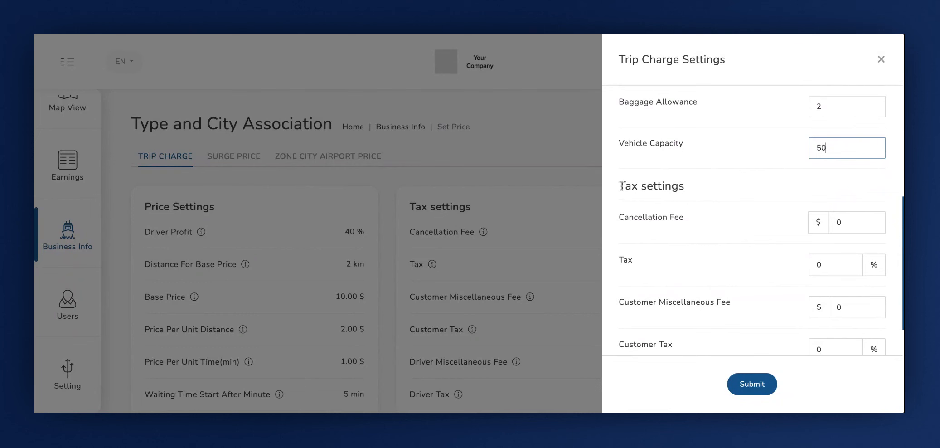
left_click(620, 184)
scroll(632, 219, "down", 1)
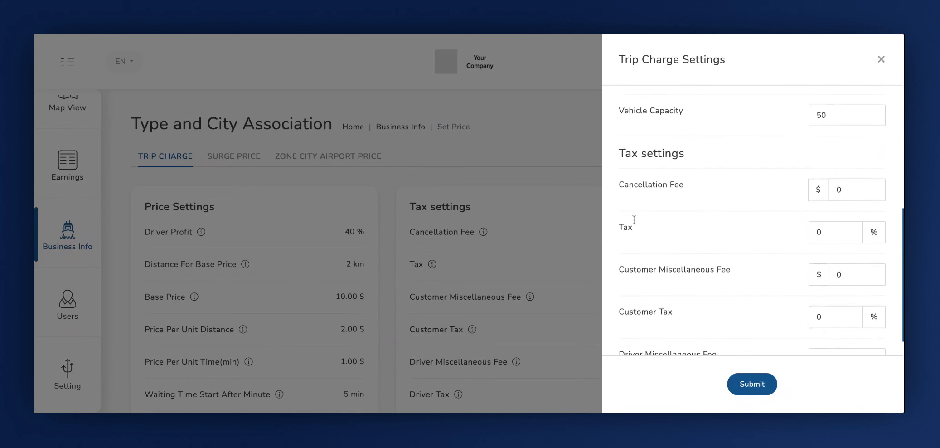
left_click(620, 186)
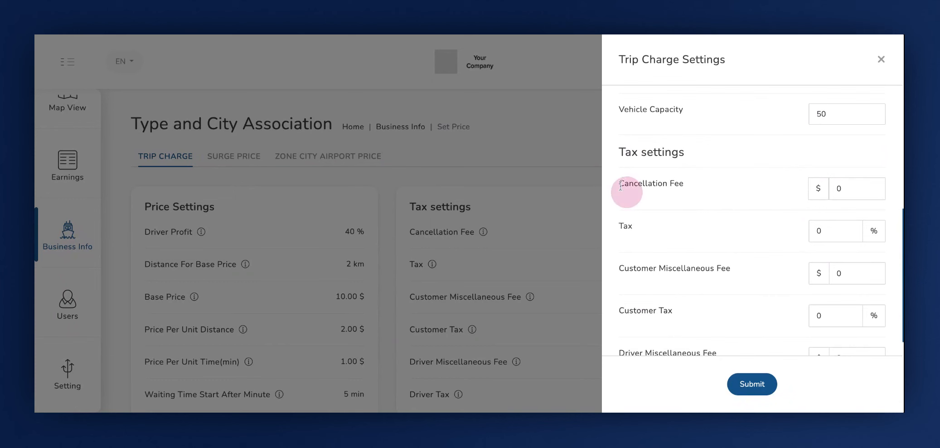
left_click_drag(621, 185, 684, 184)
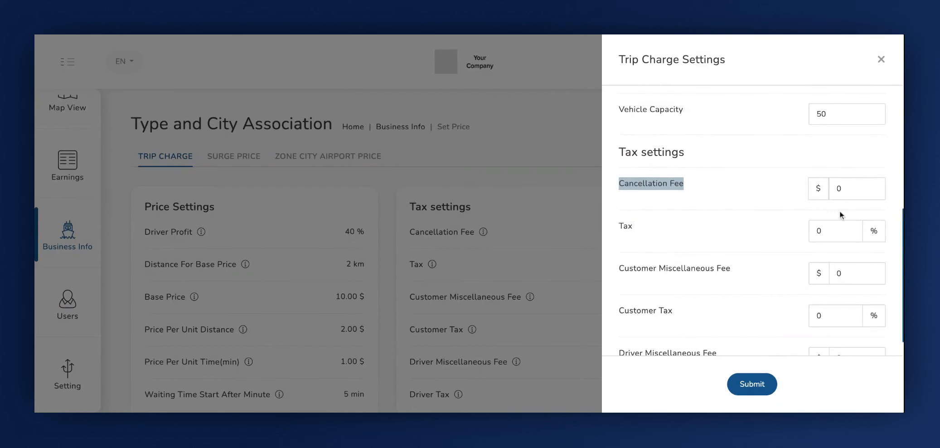
left_click(852, 190)
key("BackSpace")
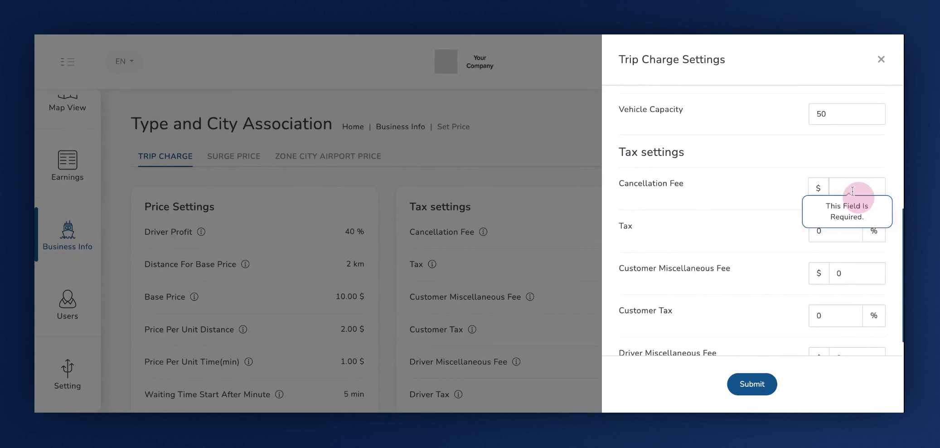
type("5")
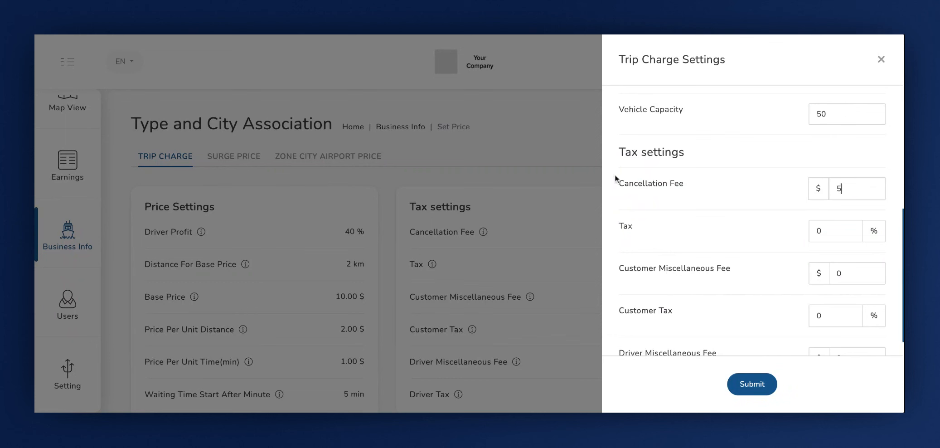
Set the general tax rate to 10% in the tax settings.
scroll(623, 187, "down", 1)
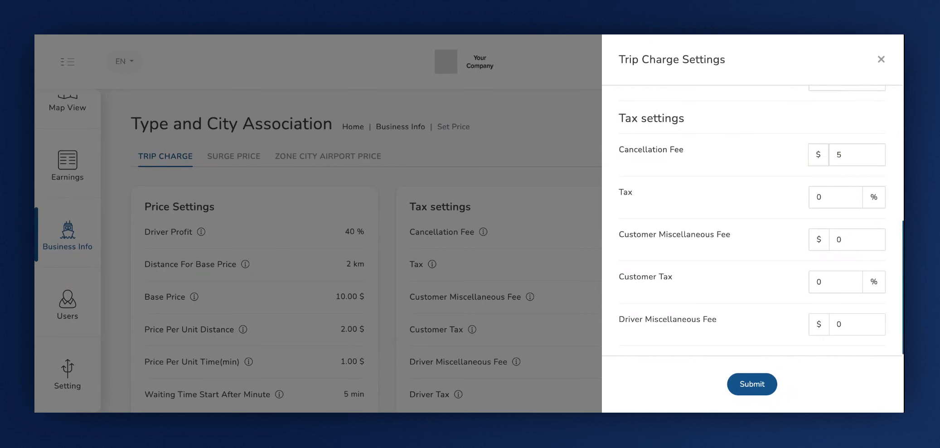
left_click(822, 202)
left_click(823, 203)
type("1")
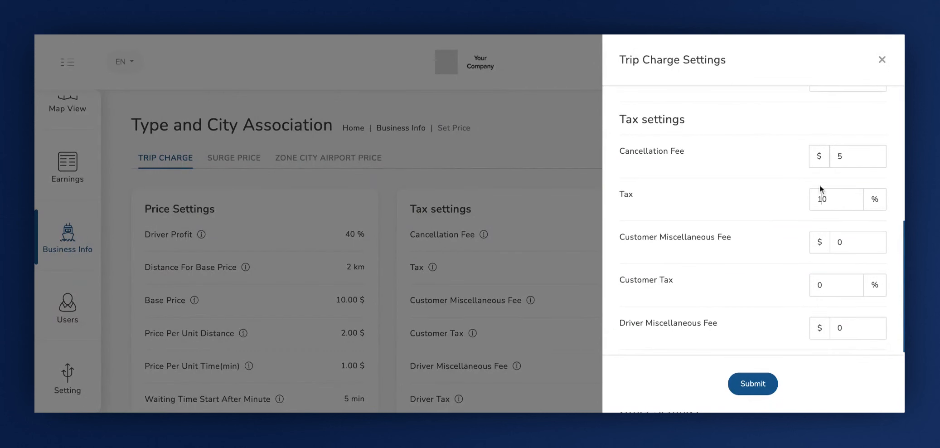
Set the customer miscellaneous fee to $5 in the tax settings.
left_click(619, 239)
left_click_drag(619, 239, 730, 232)
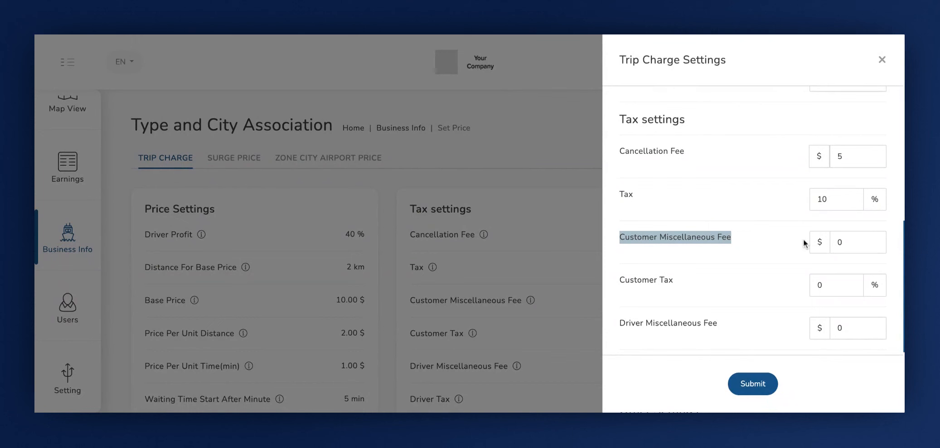
left_click(845, 241)
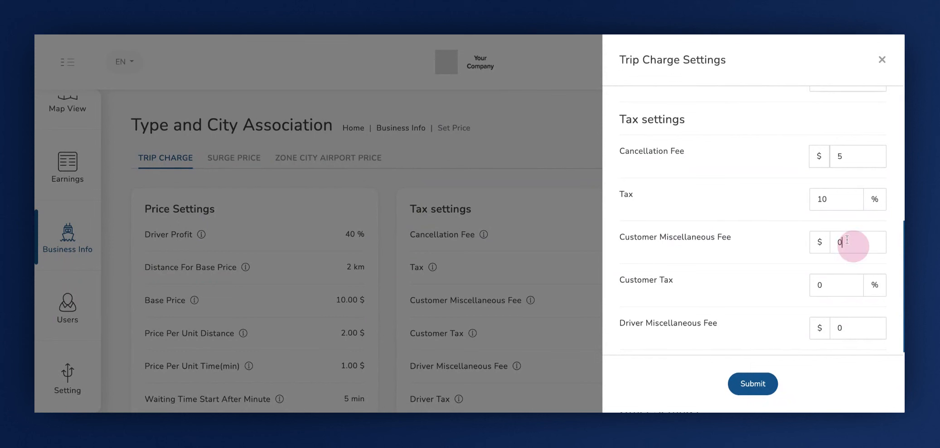
key("BackSpace")
type("5")
Set the customer tax to 10% in the tax settings.
left_click(643, 287)
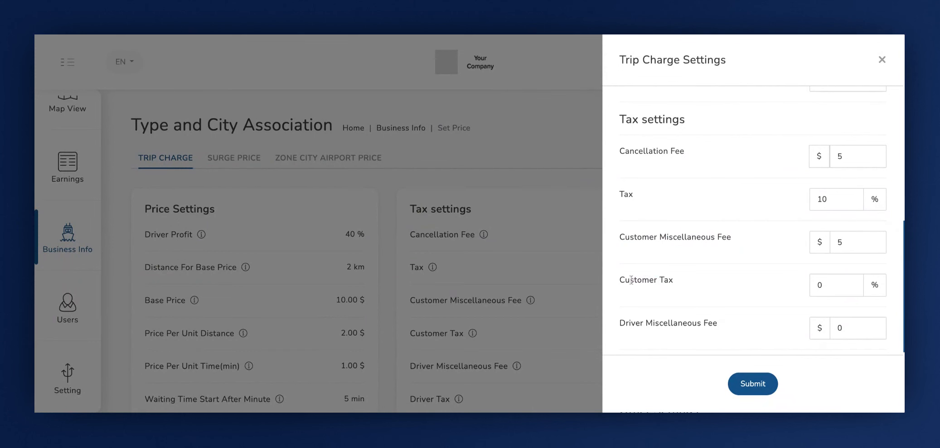
left_click_drag(623, 277, 676, 281)
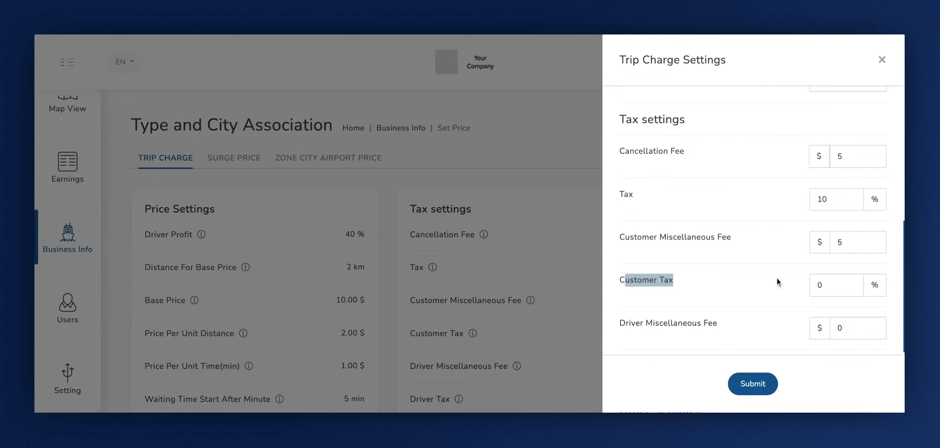
left_click(818, 285)
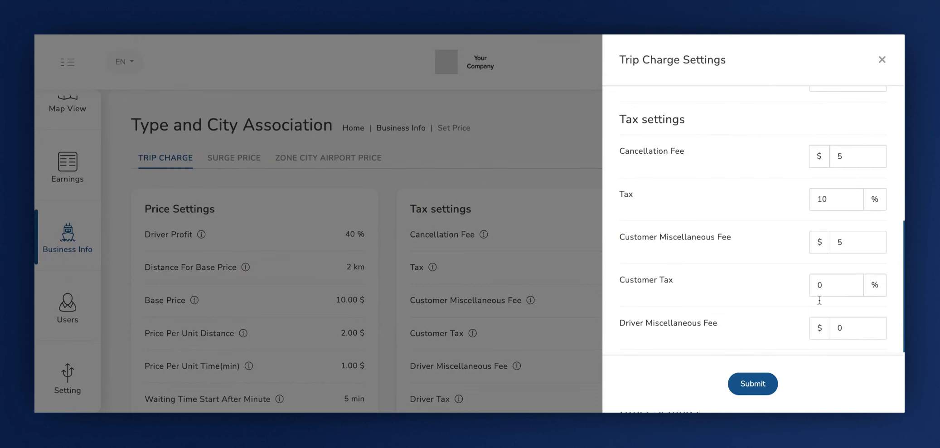
type("1")
Set the driver miscellaneous fee to $5 in the tax settings.
scroll(819, 297, "down", 3)
scroll(820, 298, "down", 1)
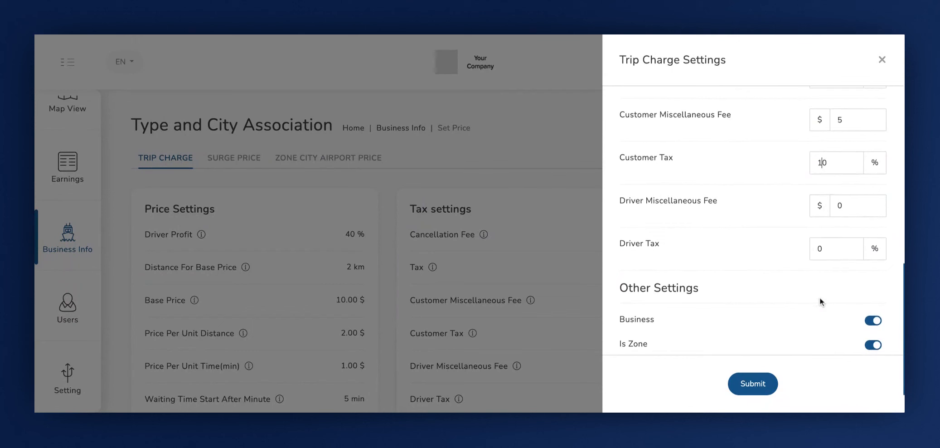
left_click(623, 198)
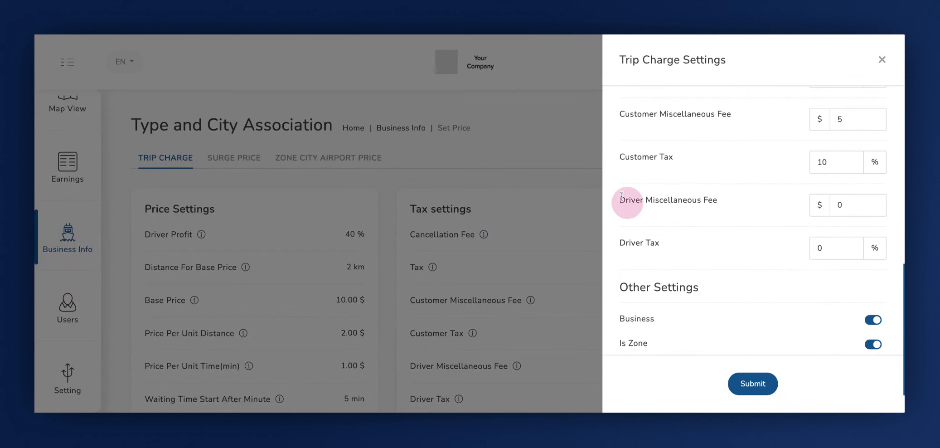
double_click(622, 200)
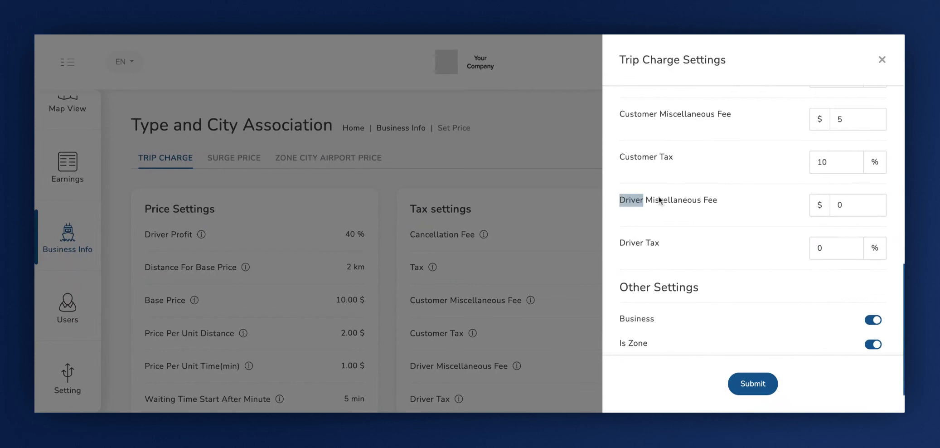
left_click(640, 207)
left_click(847, 205)
key("BackSpace")
type("5")
Set the driver tax to 10% in the tax settings.
left_click(626, 247)
left_click(812, 251)
type("1")
Switch the Business, Is Zone and Is Surge Hours options off and back on in the other settings.
scroll(778, 229, "down", 1)
left_click(620, 239)
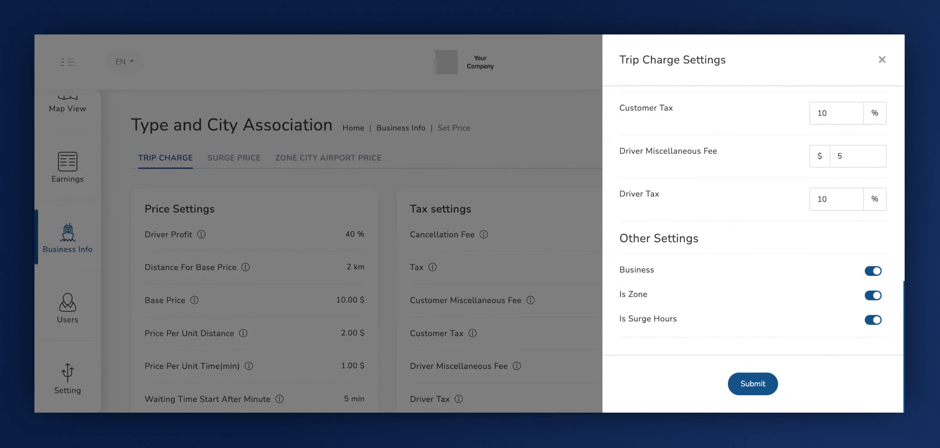
left_click(620, 268)
left_click(875, 271)
left_click(875, 271)
left_click(642, 295)
left_click(878, 299)
left_click(884, 304)
left_click(666, 323)
left_click(870, 320)
left_click(873, 320)
Check the completed trip charge values and submit the Open Ride trip charge settings.
scroll(726, 289, "up", 3)
scroll(726, 290, "up", 5)
scroll(726, 289, "down", 8)
scroll(726, 289, "down", 1)
left_click(750, 384)
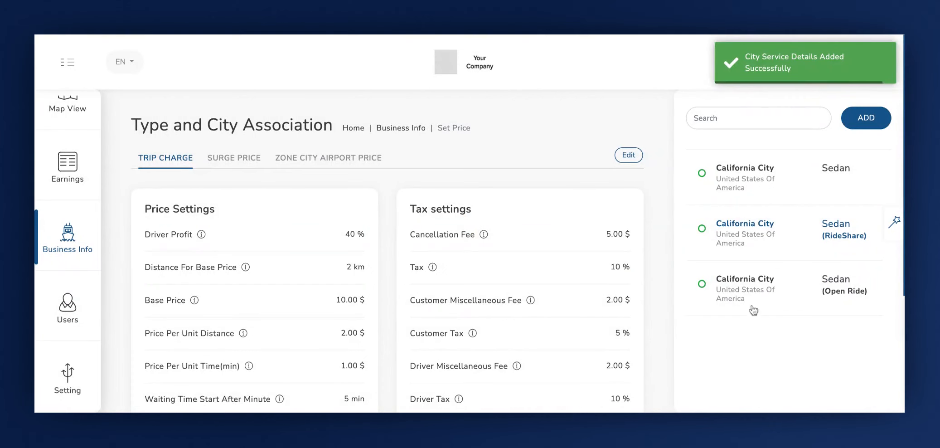
Select the California City Sedan (Open Ride) entry and review its trip charge, surge price and zone city airport price settings.
left_click(750, 294)
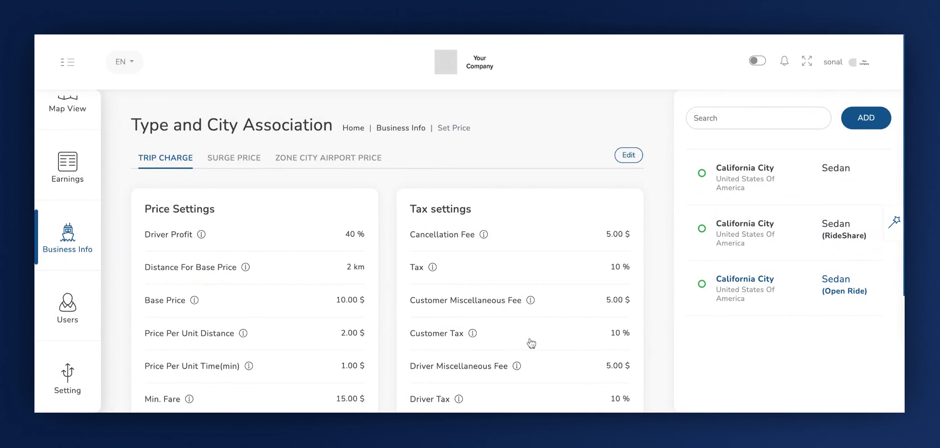
scroll(528, 342, "down", 3)
scroll(528, 343, "down", 1)
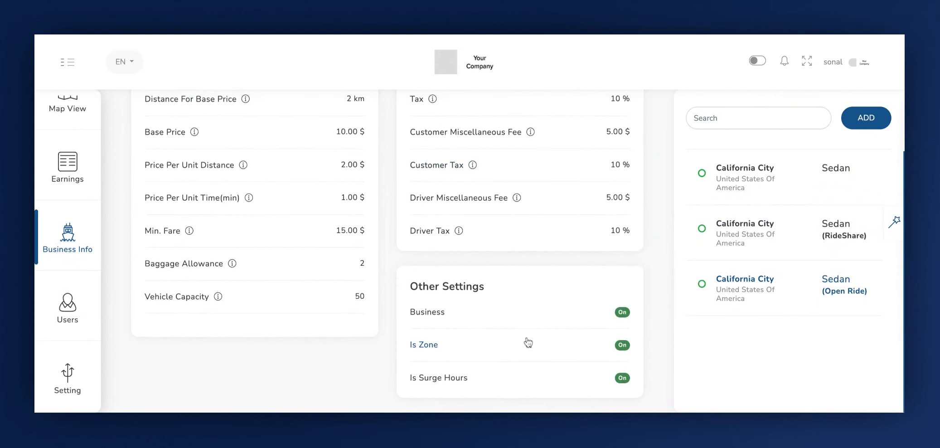
scroll(525, 335, "up", 4)
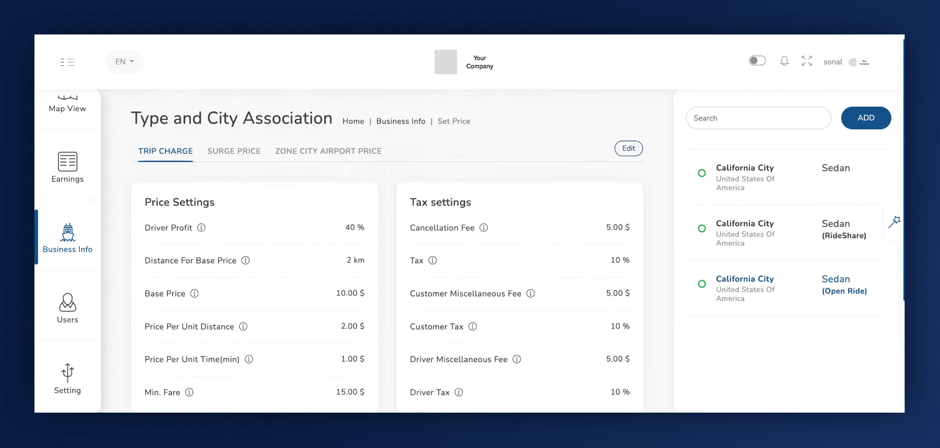
left_click(245, 158)
left_click(302, 157)
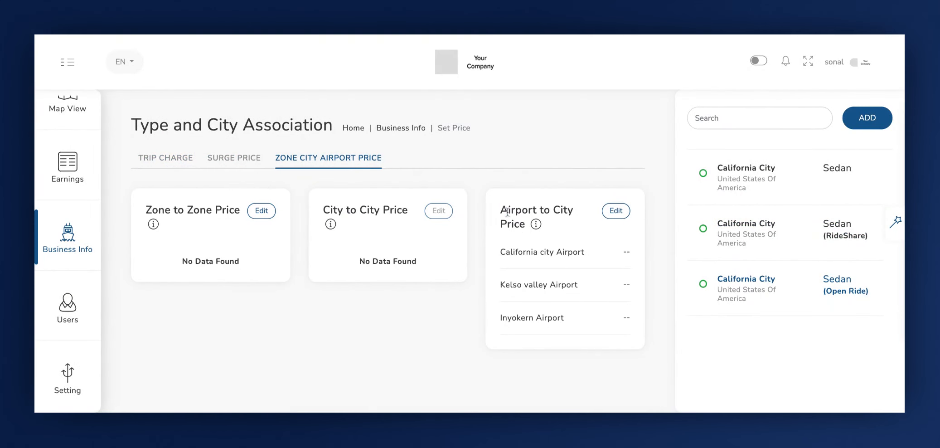
left_click(157, 159)
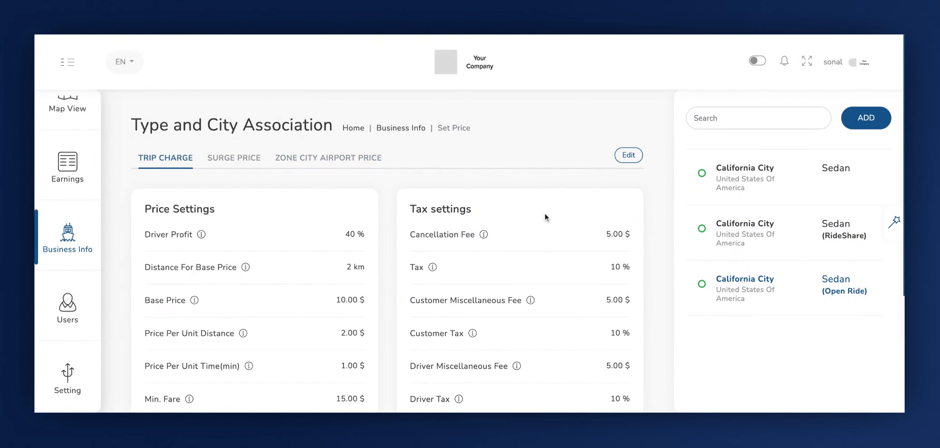